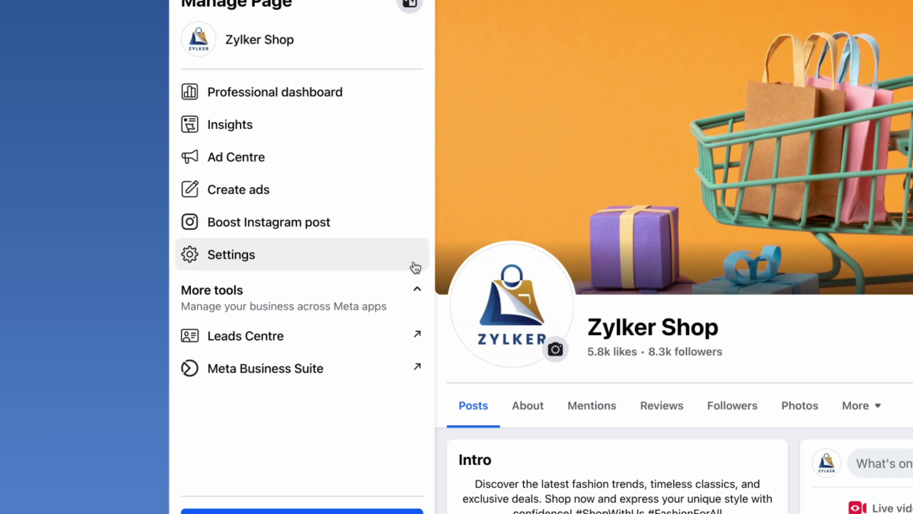
click(377, 262)
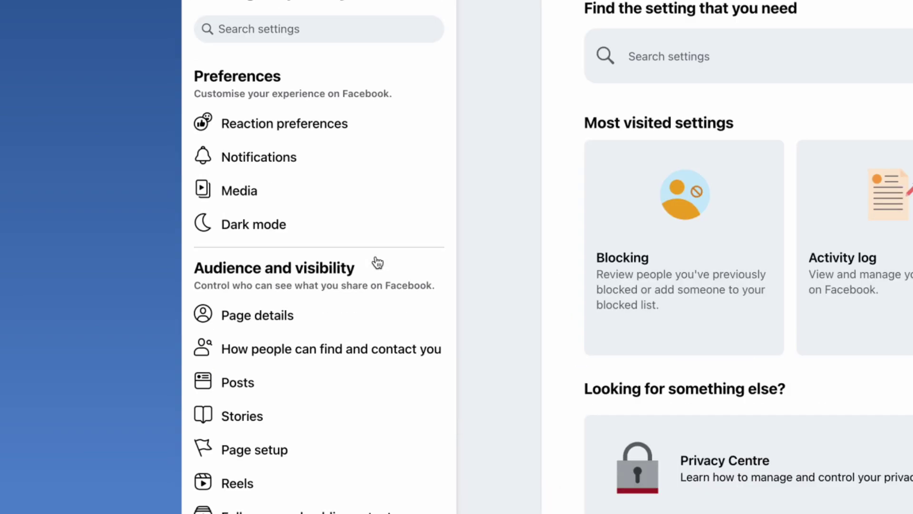
scroll(377, 262, down, 10)
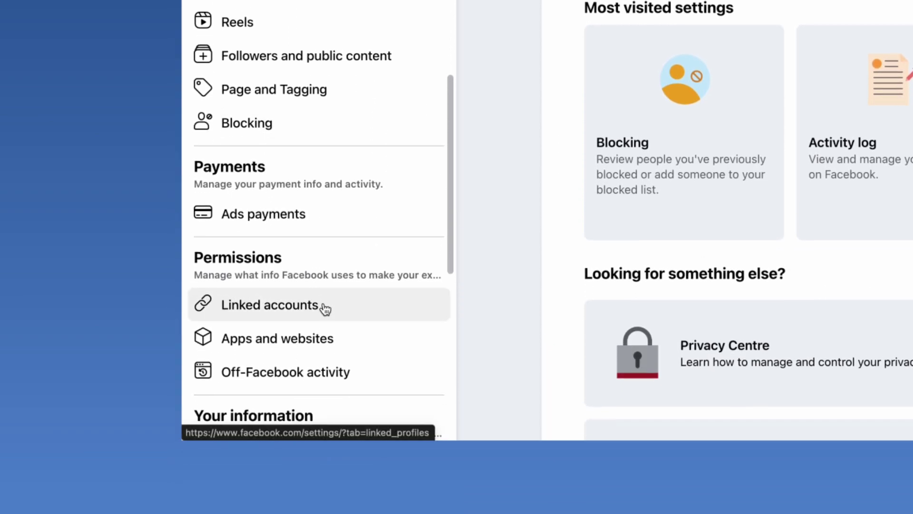
click(324, 306)
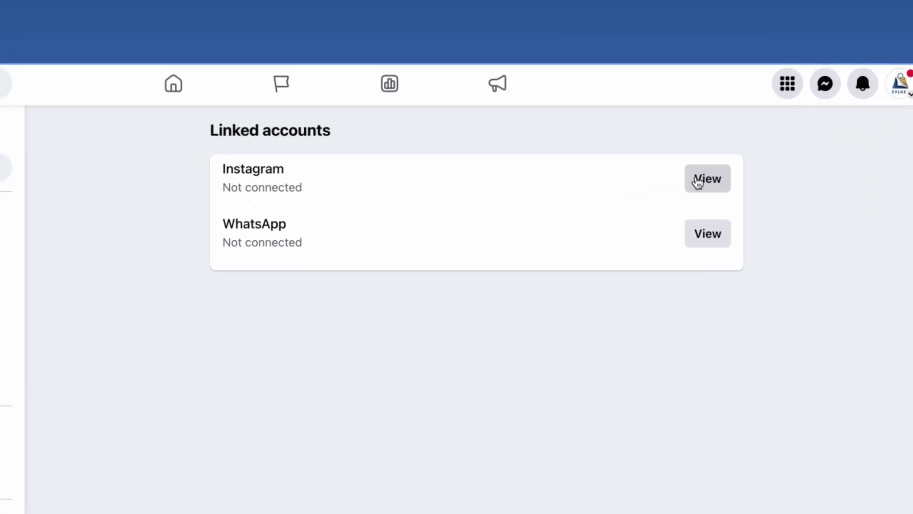
click(697, 182)
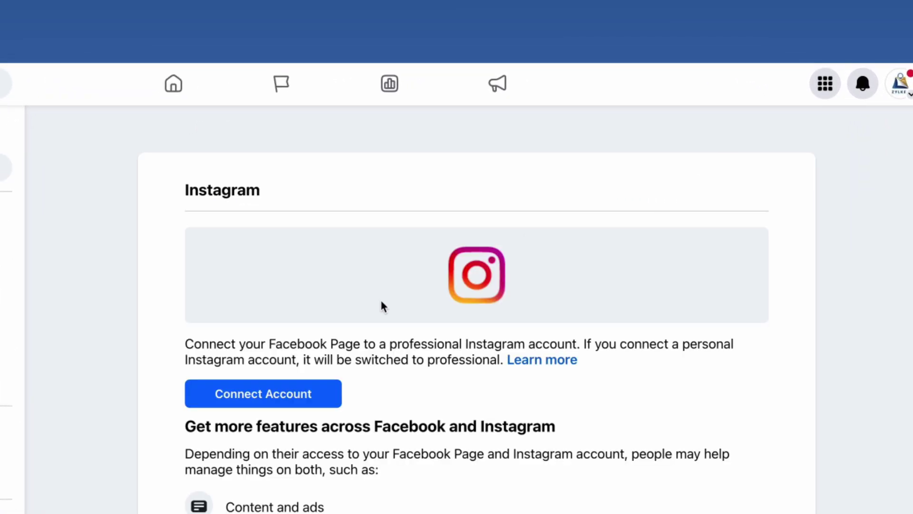
click(292, 398)
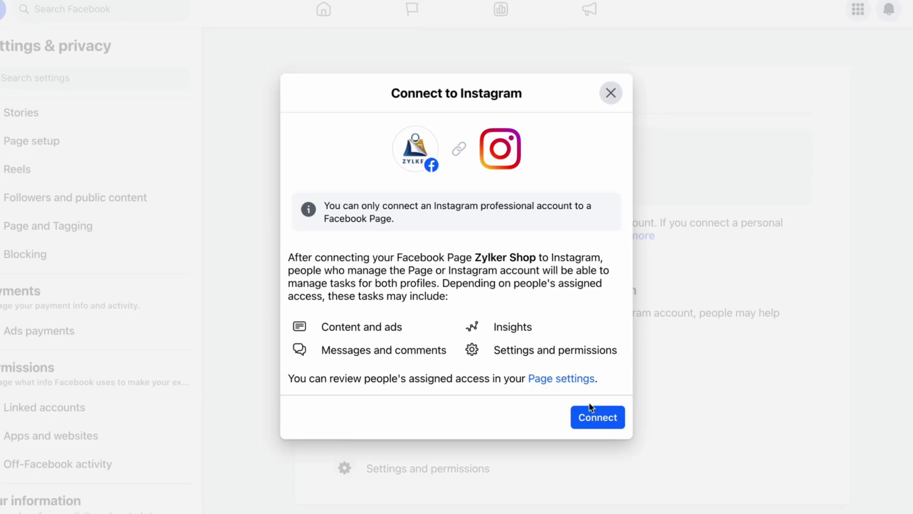
click(592, 412)
click(602, 376)
click(579, 240)
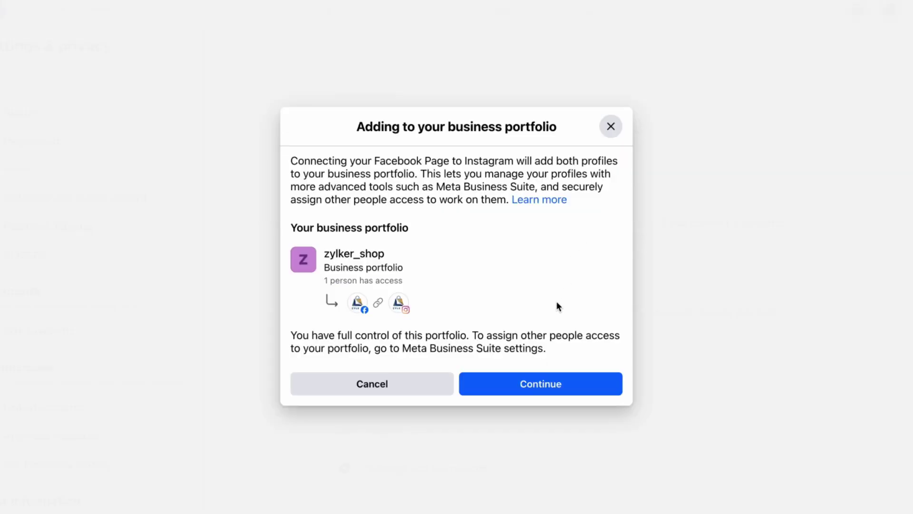
click(549, 385)
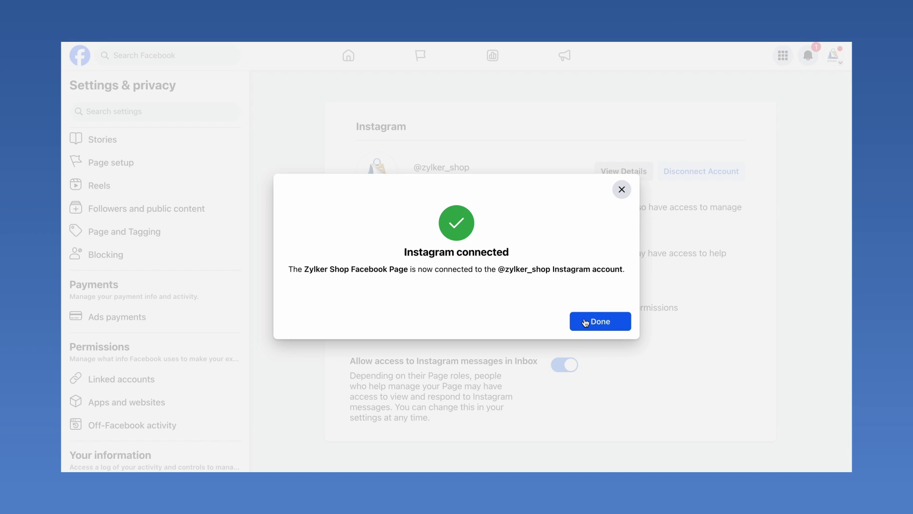
click(586, 323)
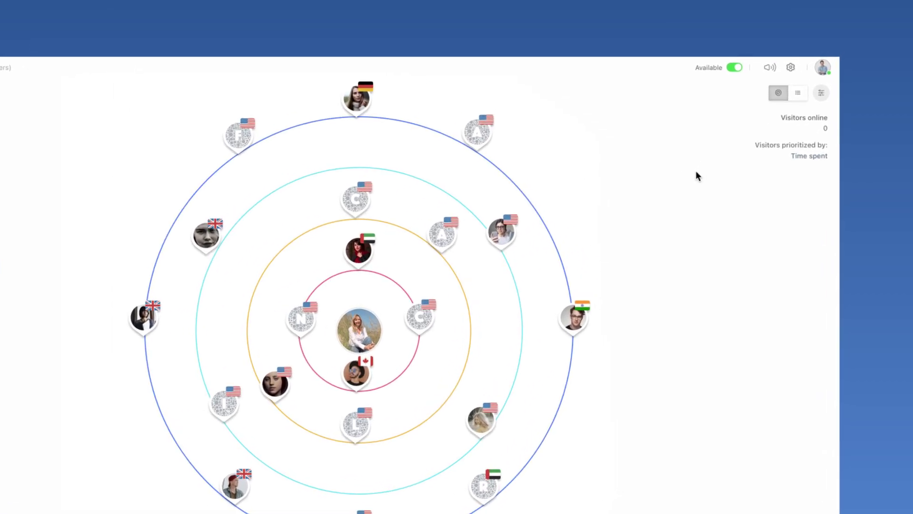
Go to SalesIQ settings, Messaging Channels > Instagram, and select the Zylker Shop brand
click(768, 87)
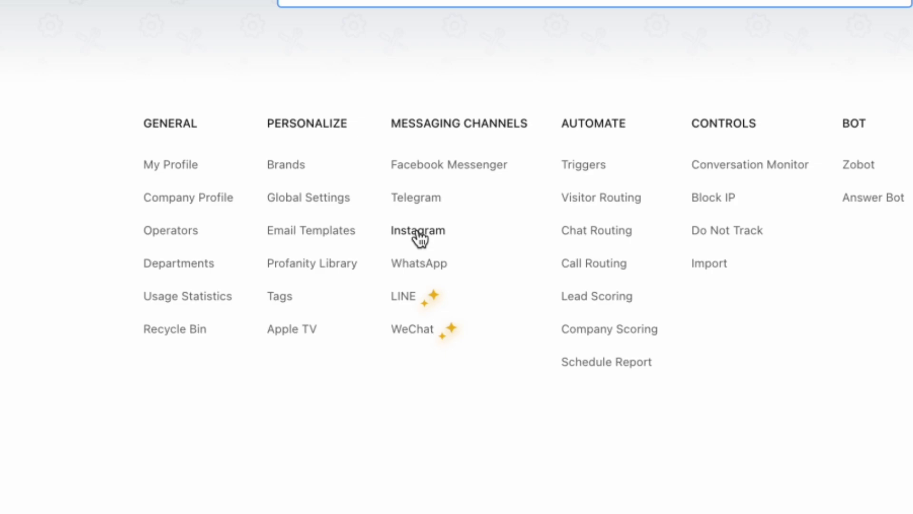
click(414, 233)
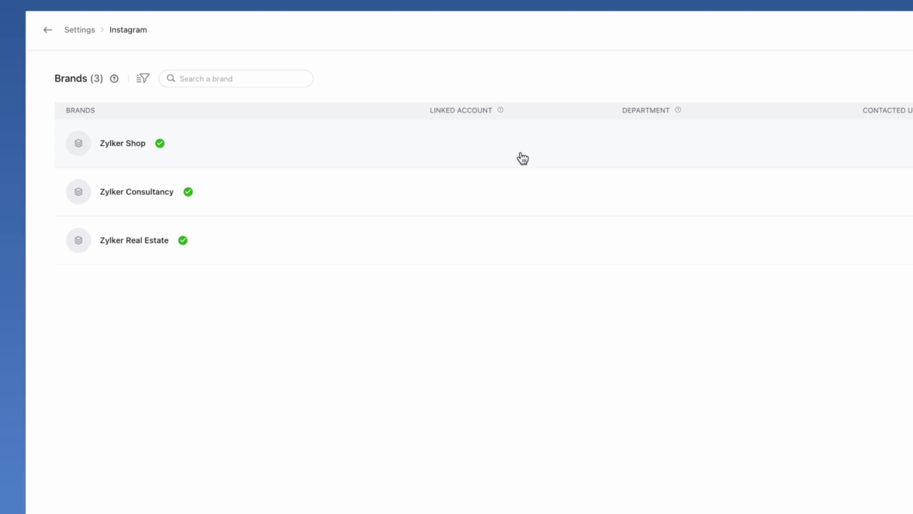
click(523, 157)
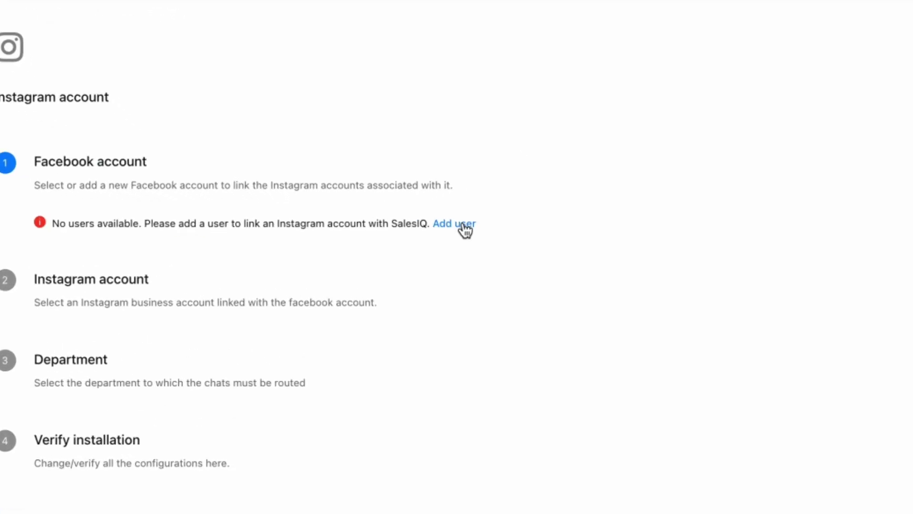
Add a Facebook user by logging in with the account's e-mail and password
click(469, 224)
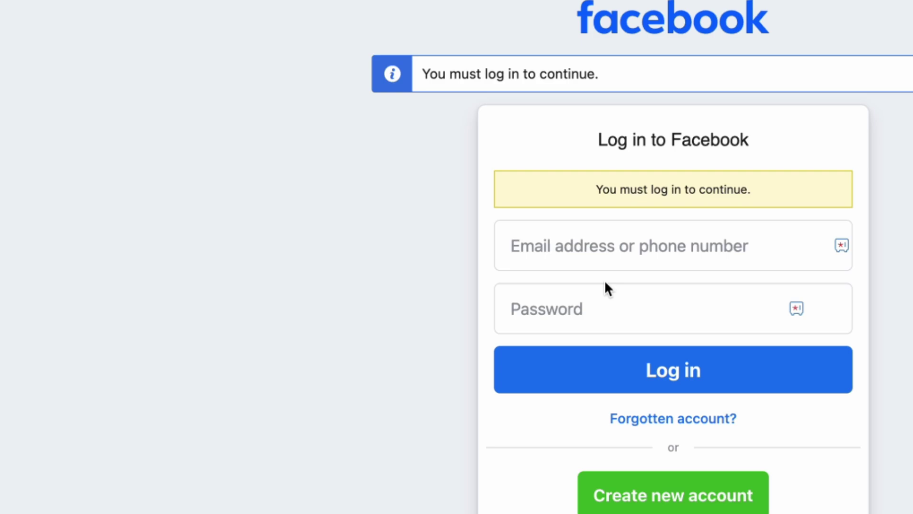
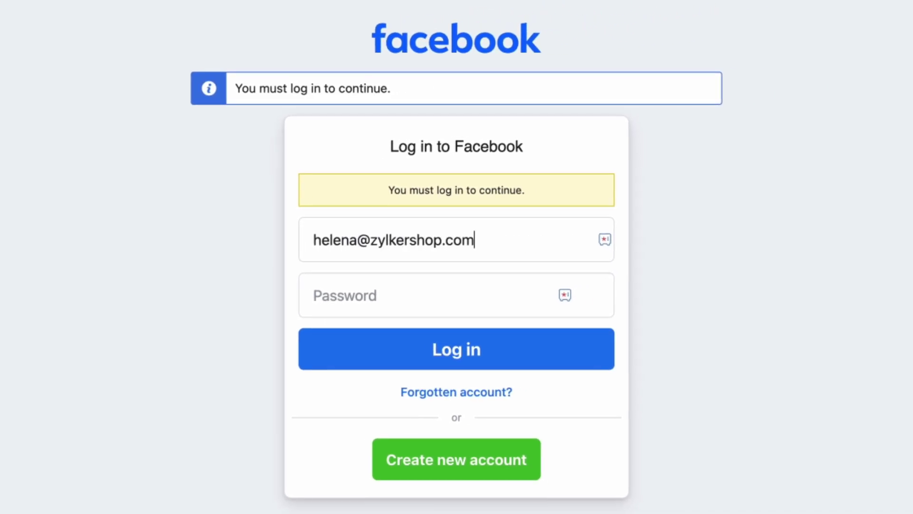
click(369, 288)
text(•••••)
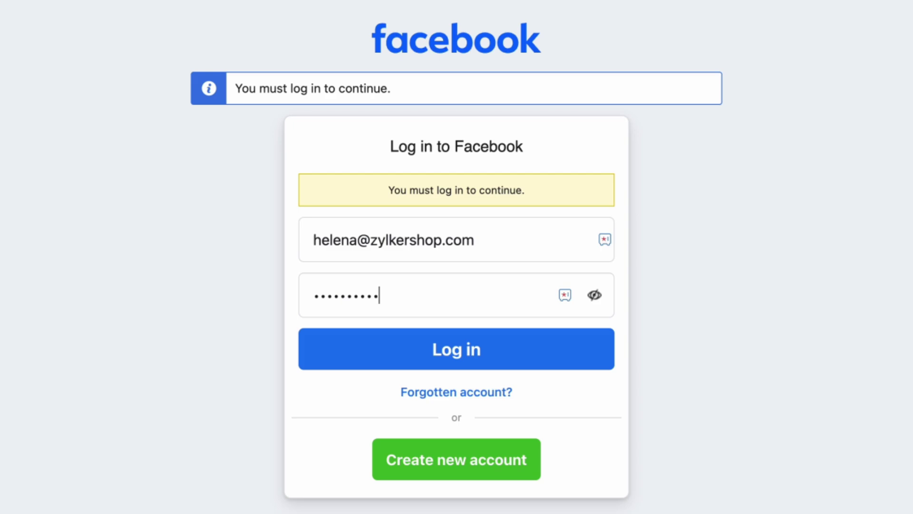
click(418, 357)
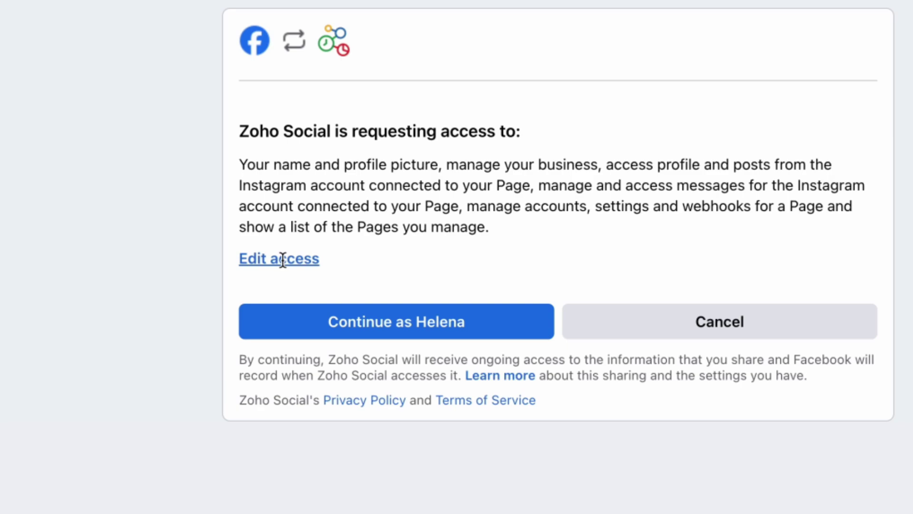
Review Zoho Social's requested Page and Instagram permissions, leaving all of them enabled
click(282, 259)
scroll(657, 178, down, 1)
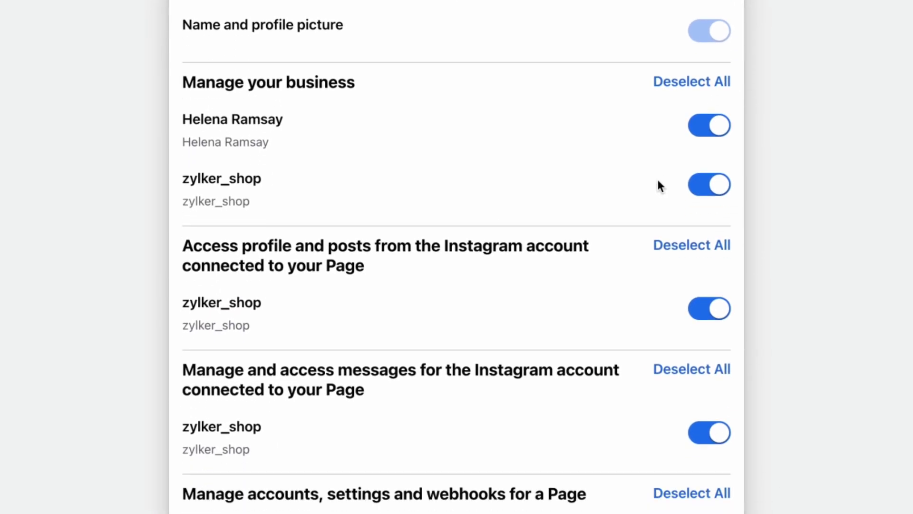
scroll(658, 183, down, 10)
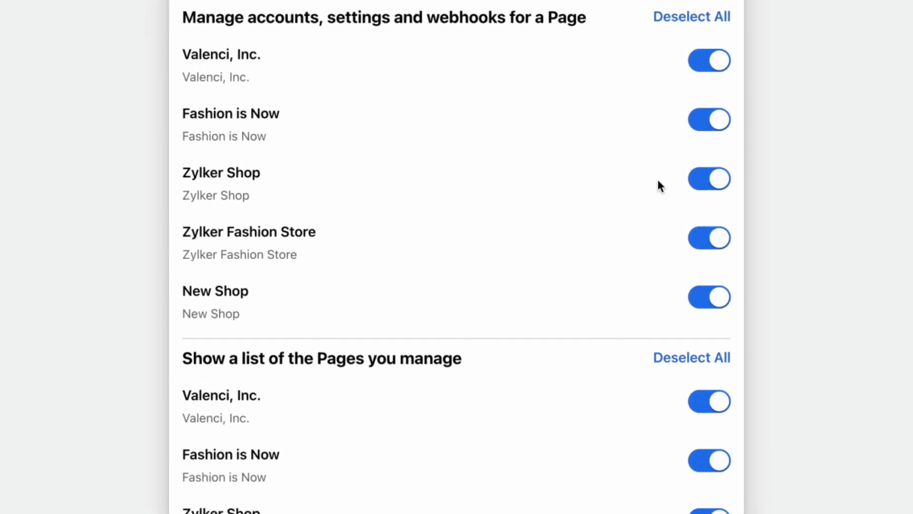
scroll(658, 178, up, 12)
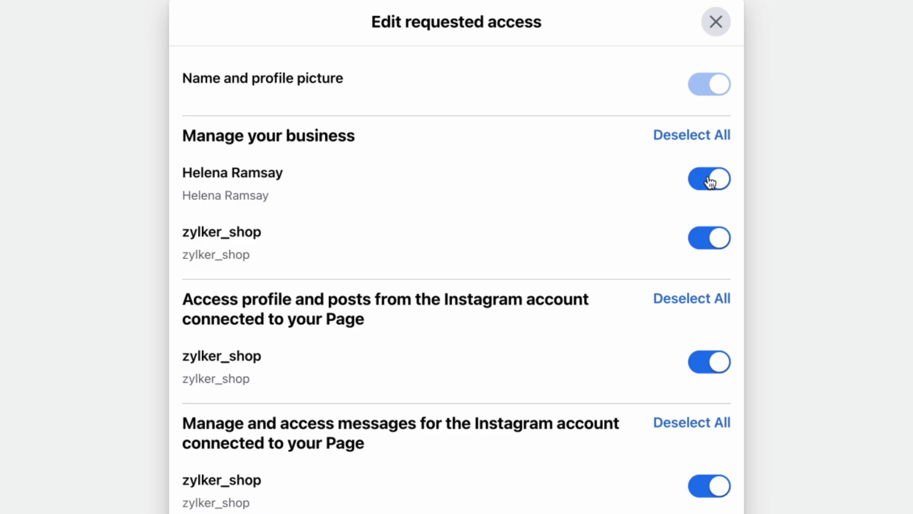
scroll(710, 182, down, 10)
scroll(710, 182, up, 12)
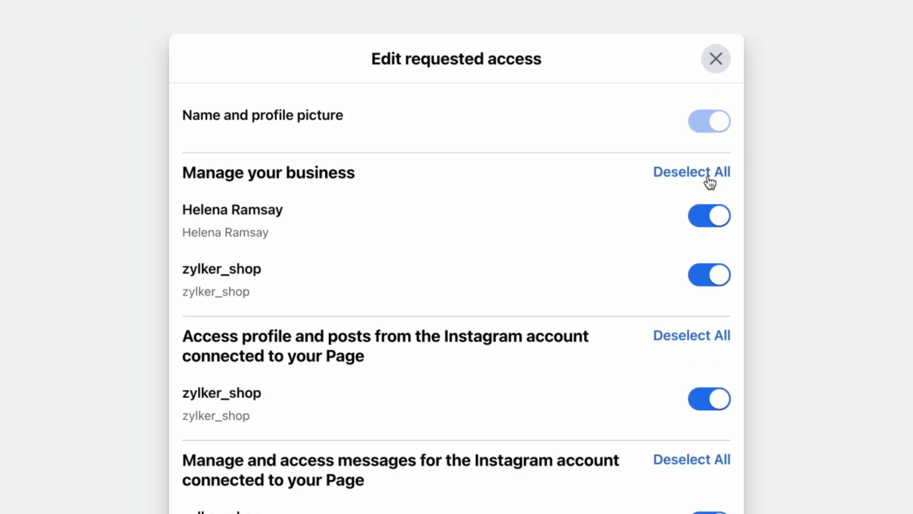
scroll(709, 182, down, 1)
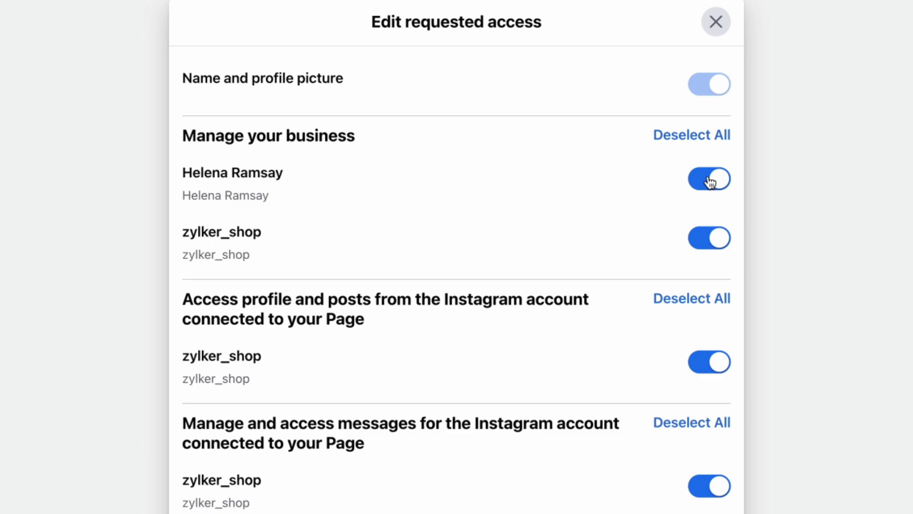
click(715, 22)
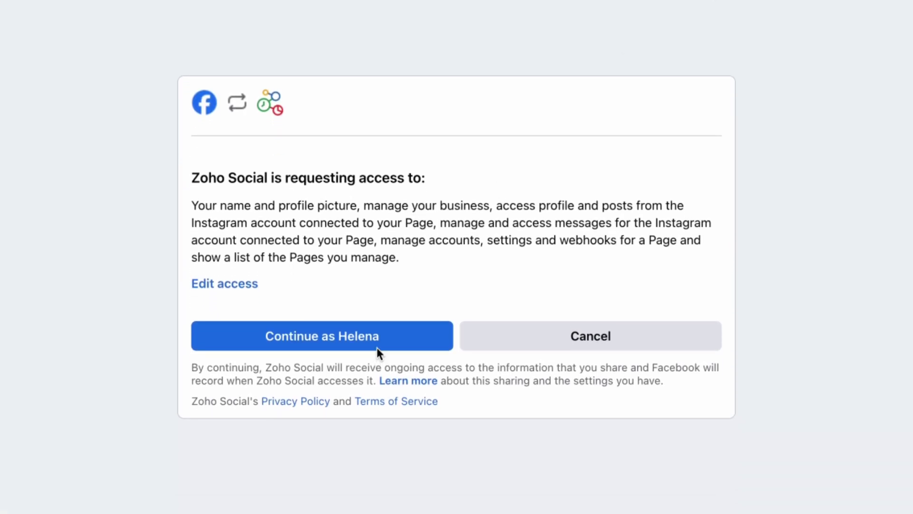
Approve Zoho Social's access, select zylker_shop via the Facebook account, and route chats to Sales
click(376, 347)
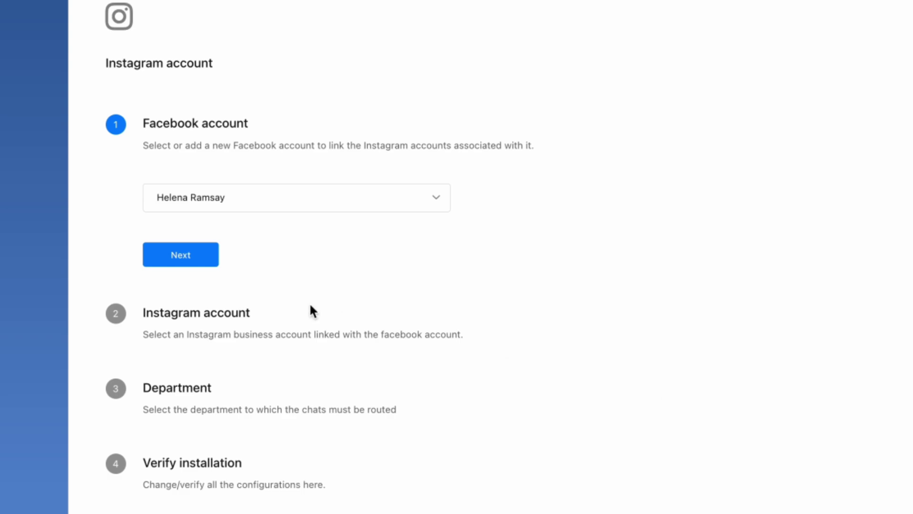
click(201, 257)
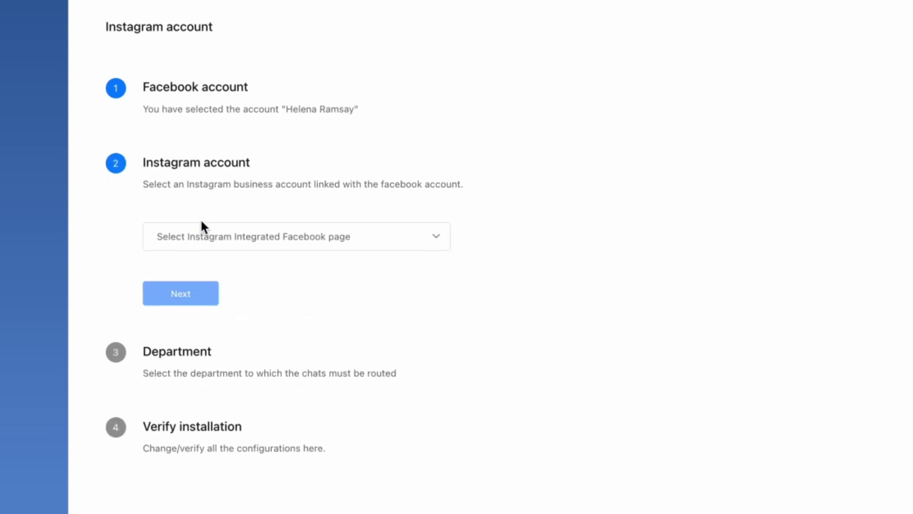
click(226, 217)
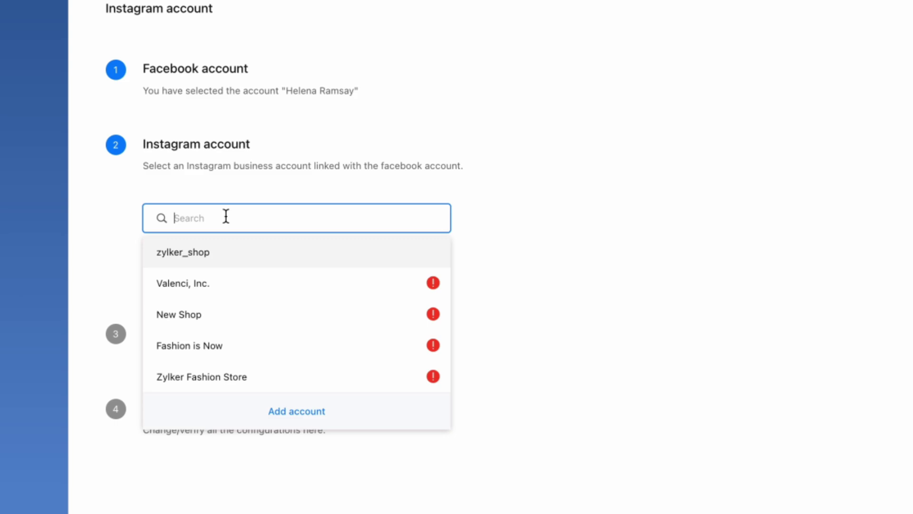
click(222, 252)
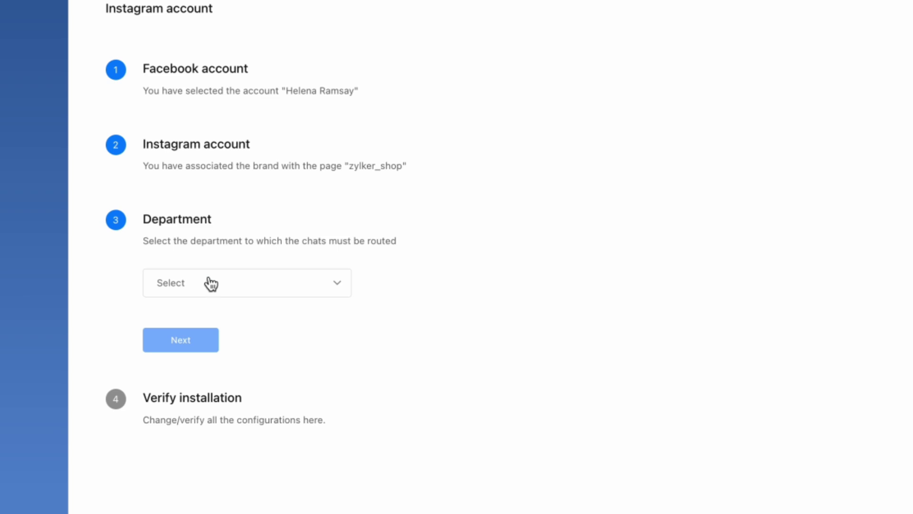
click(211, 284)
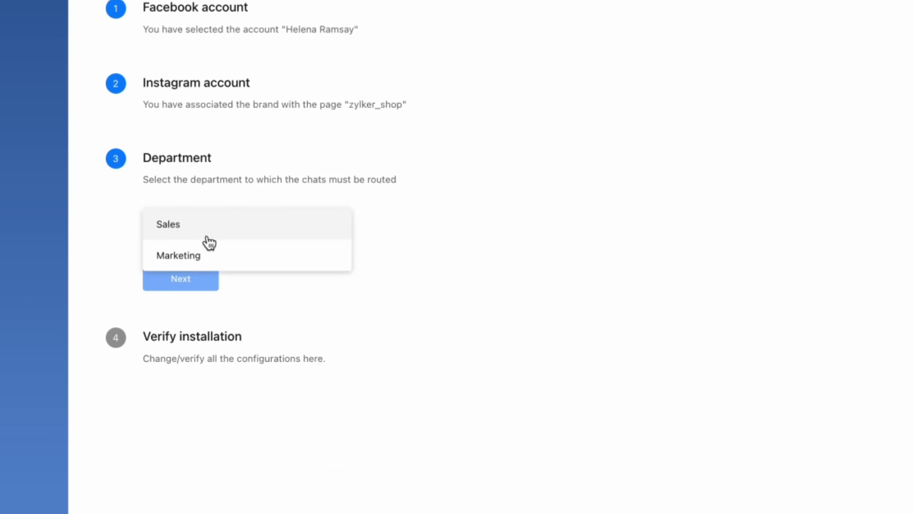
click(208, 233)
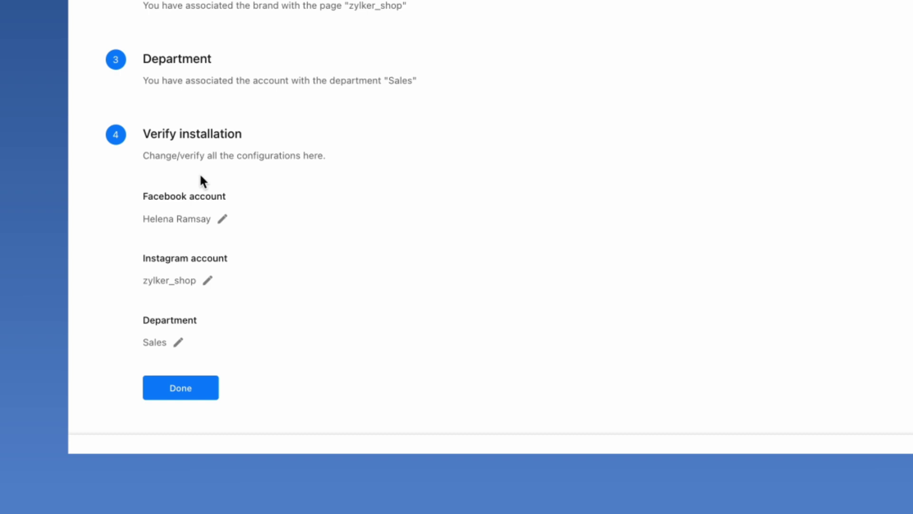
click(185, 386)
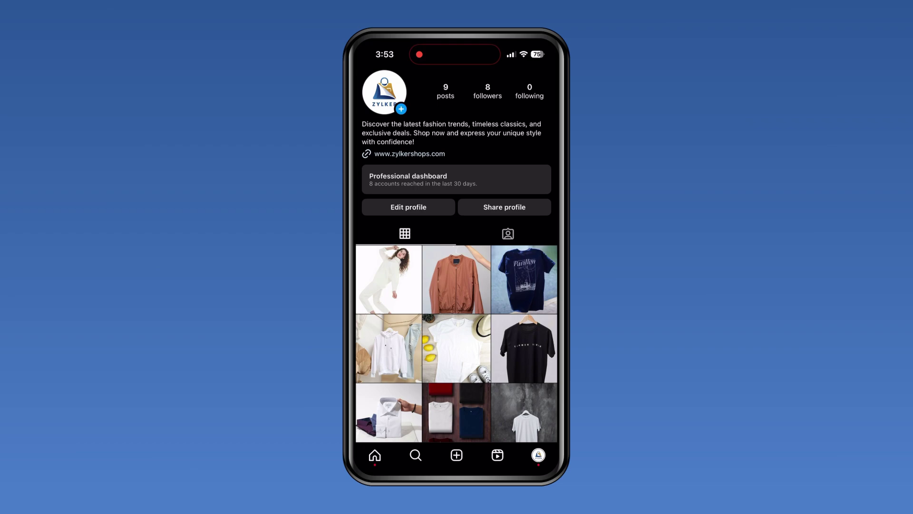
Scroll up through the phone's Instagram conversation with zylker_shop
scroll(456, 256, up, 2)
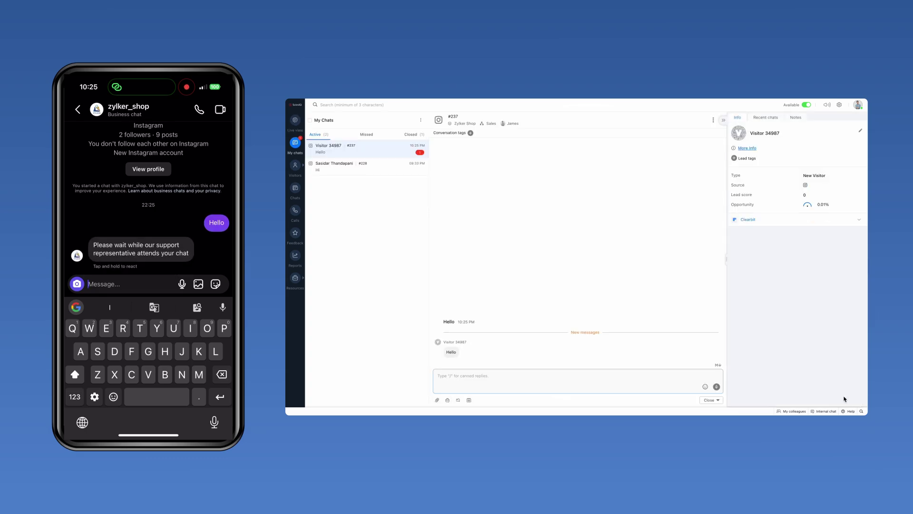
Reply to the Instagram visitor with 'Hello , how can I help you today?'
text(Hello , how can I help you today?)
key(Return)
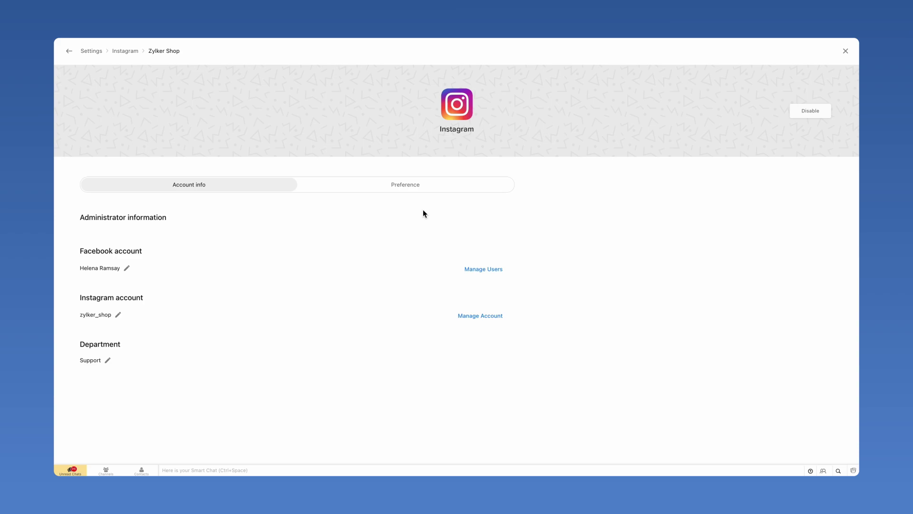
Show the Preference tab of the Zylker Shop Instagram channel settings
click(415, 191)
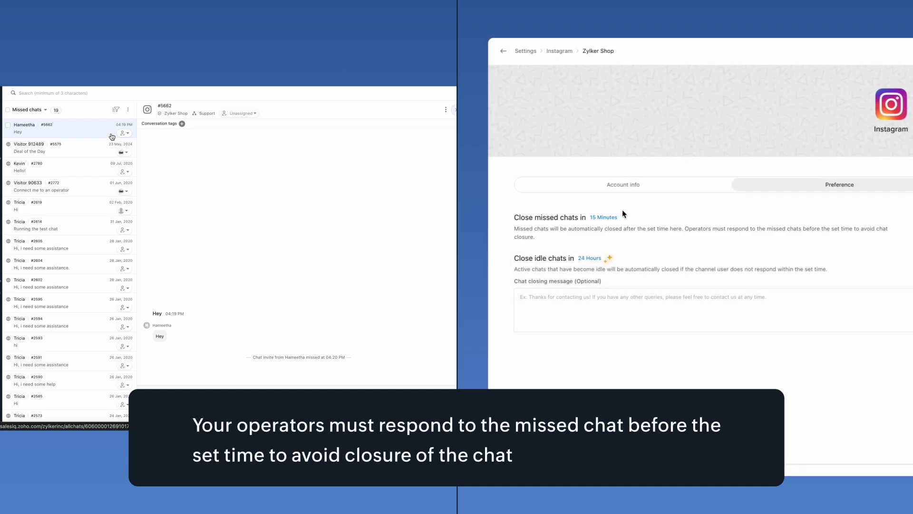
Change Close missed chats in from 15 Minutes to 12 Hours
click(610, 218)
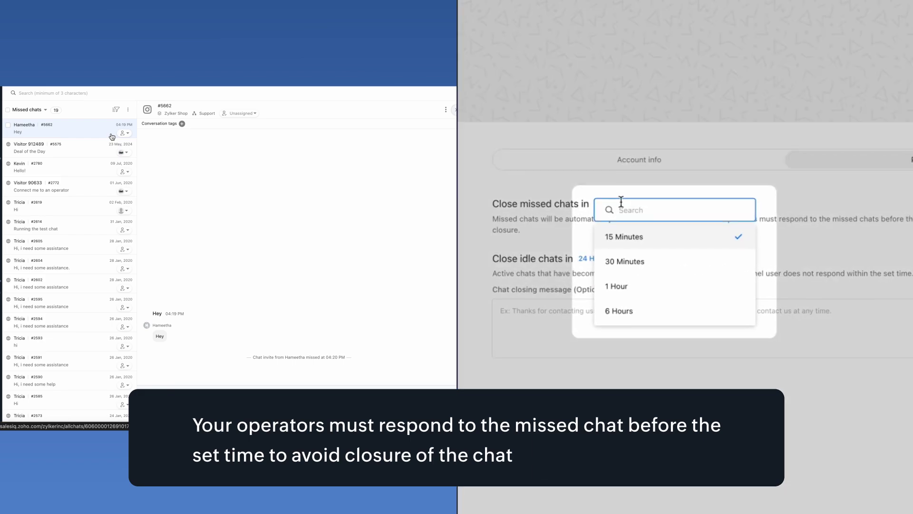
scroll(663, 302, down, 1)
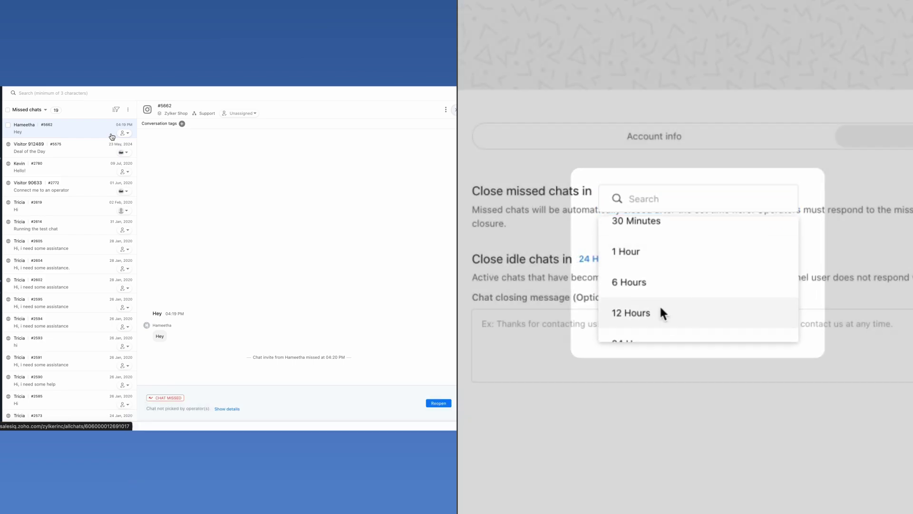
click(663, 312)
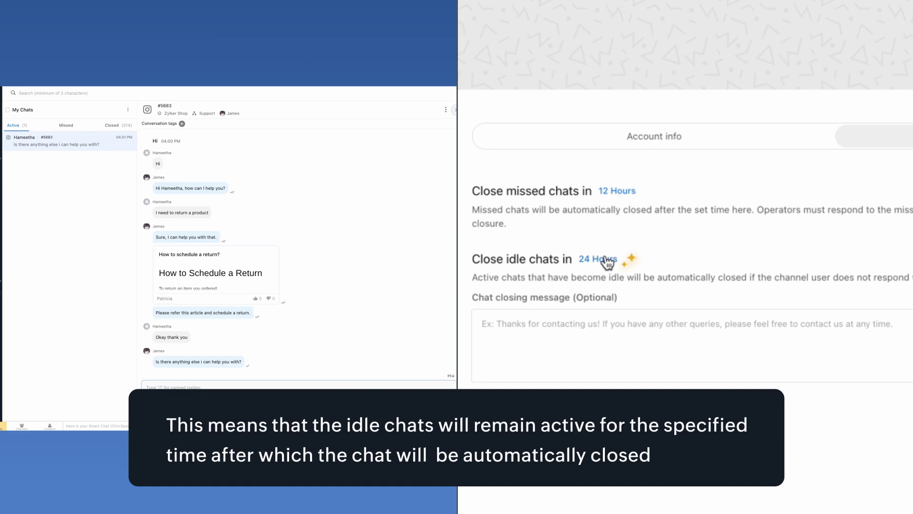
Keep Close idle chats in set to 24 Hours
click(607, 259)
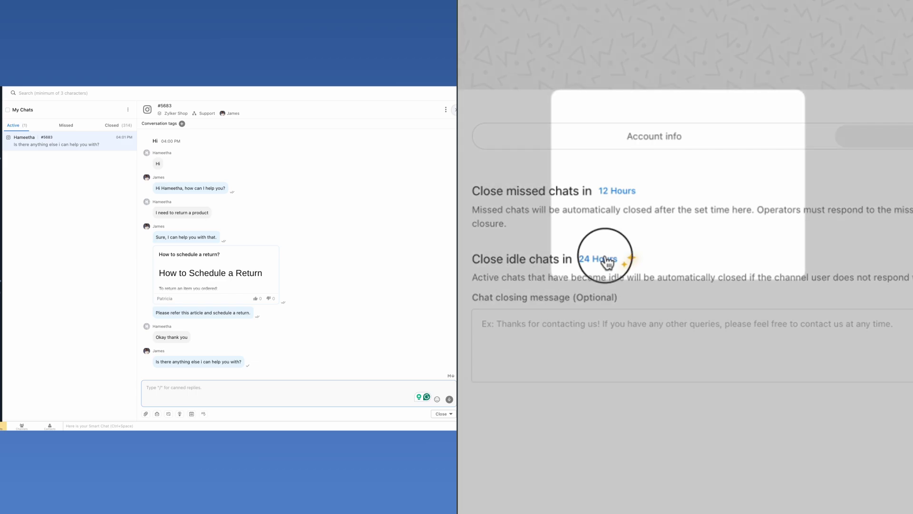
scroll(622, 214, down, 3)
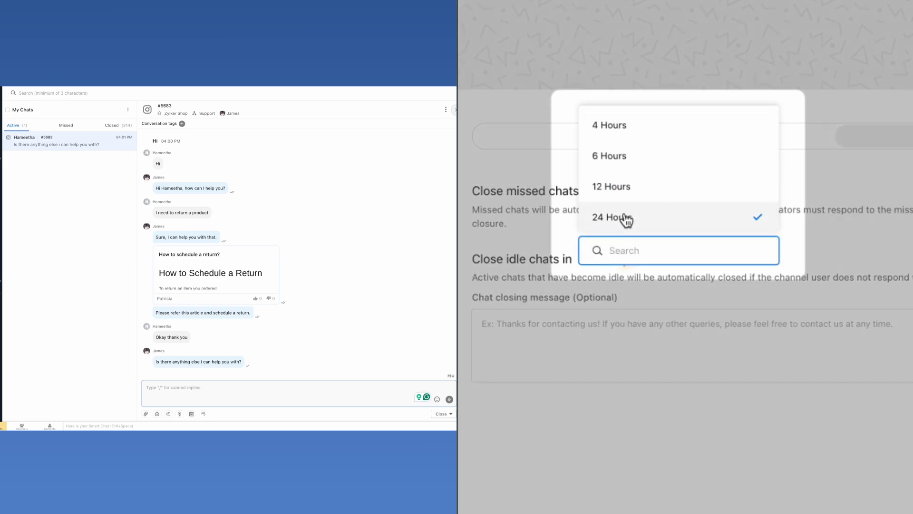
click(626, 218)
click(858, 238)
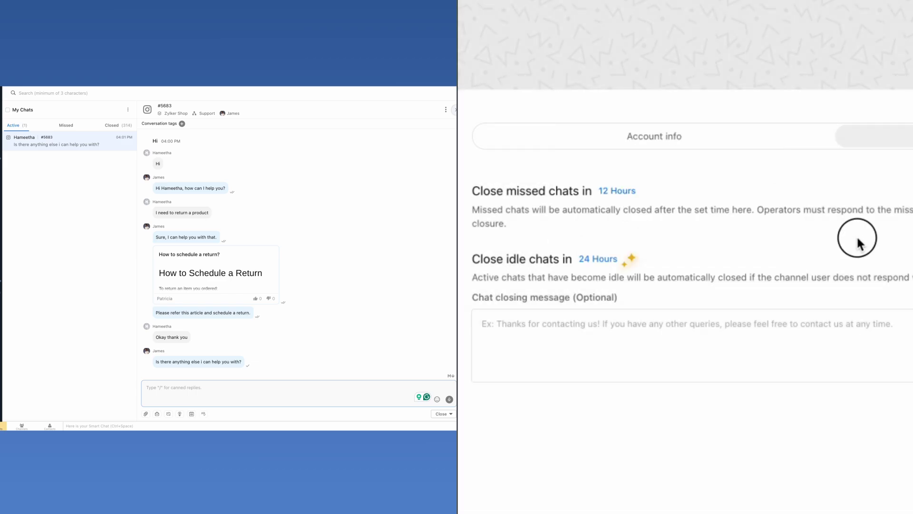
Enter 'Thank you for contacting us.' as the chat closing message
click(838, 341)
text(Thank you for contacting us.)
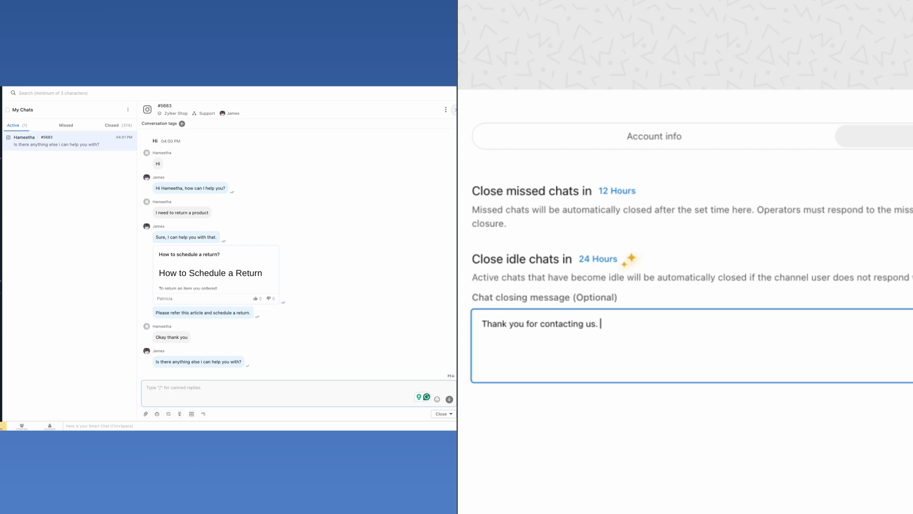
key(Tab)
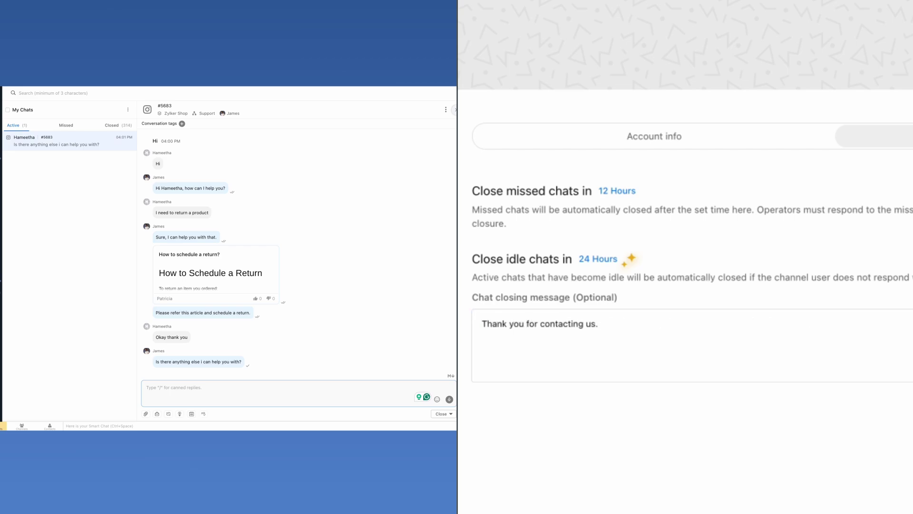